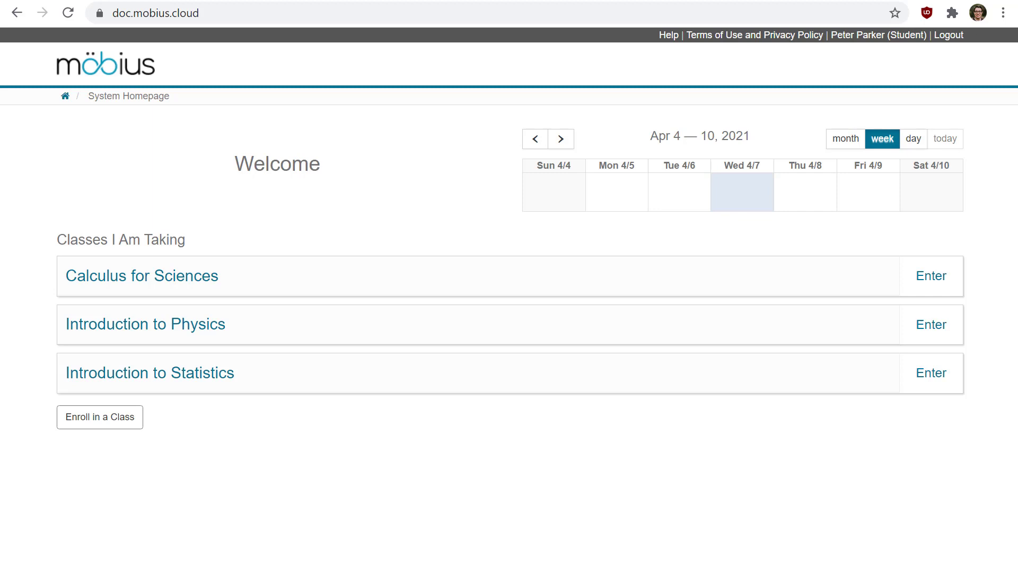
click(863, 38)
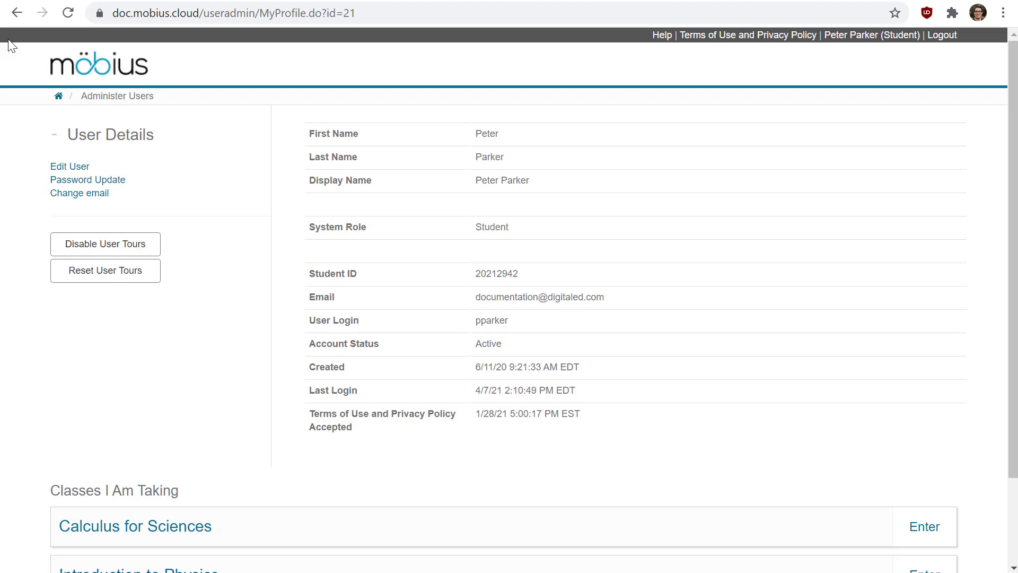
click(152, 271)
scroll(273, 363, down, 2)
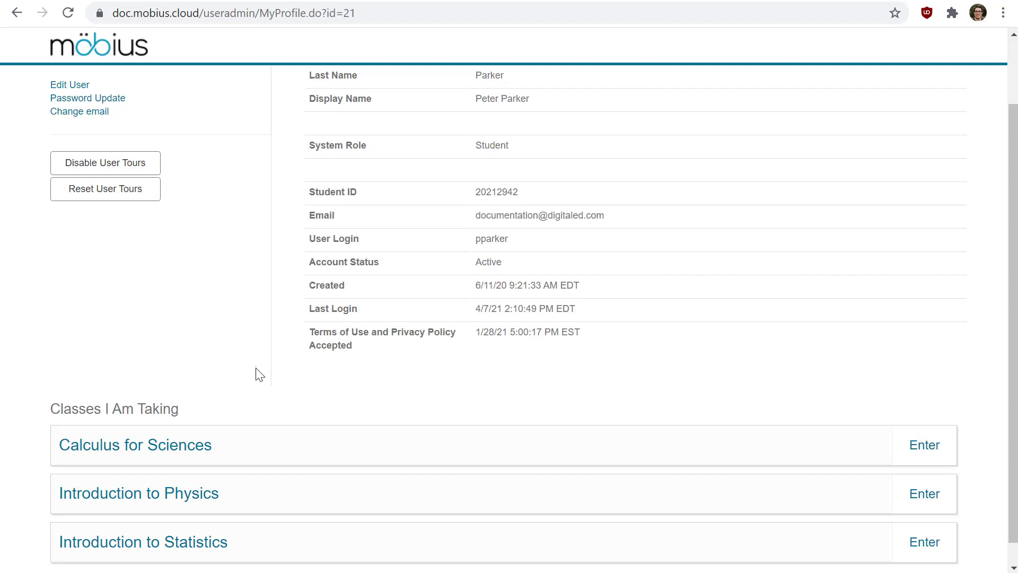
scroll(259, 403, down, 1)
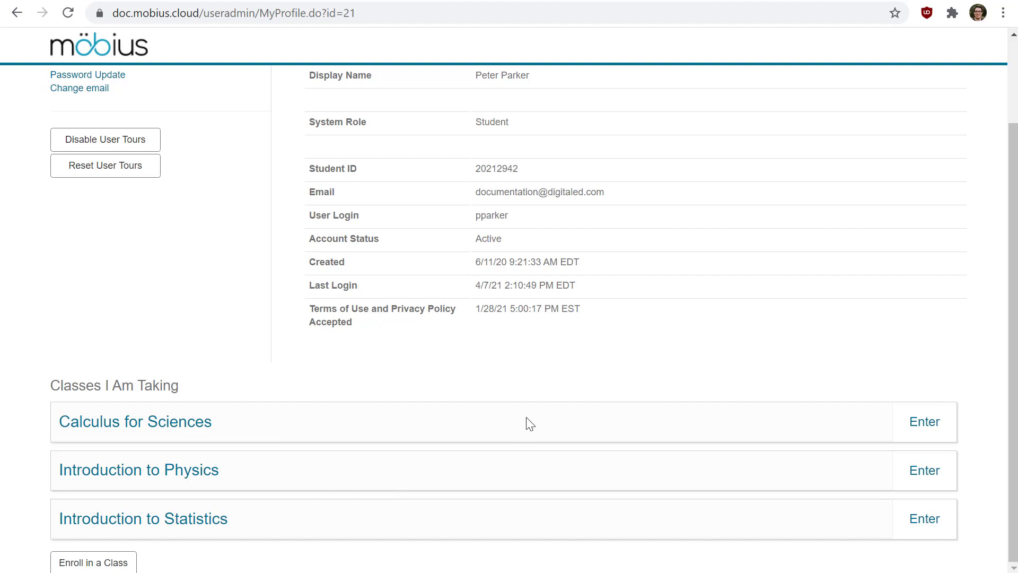
scroll(209, 180, up, 2)
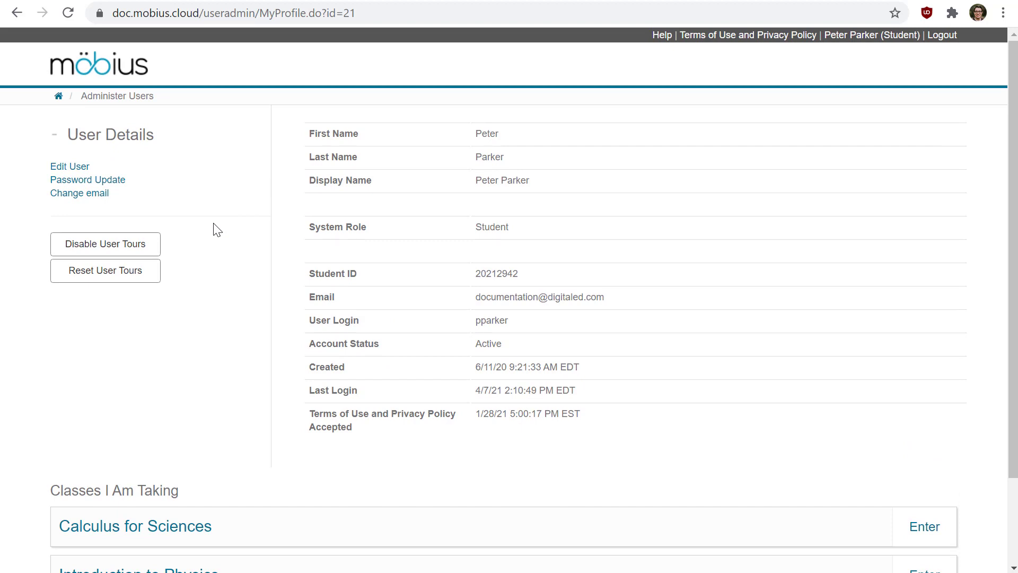
Open the Möbius profile in edit mode via Edit User and select the First Name field.
click(73, 171)
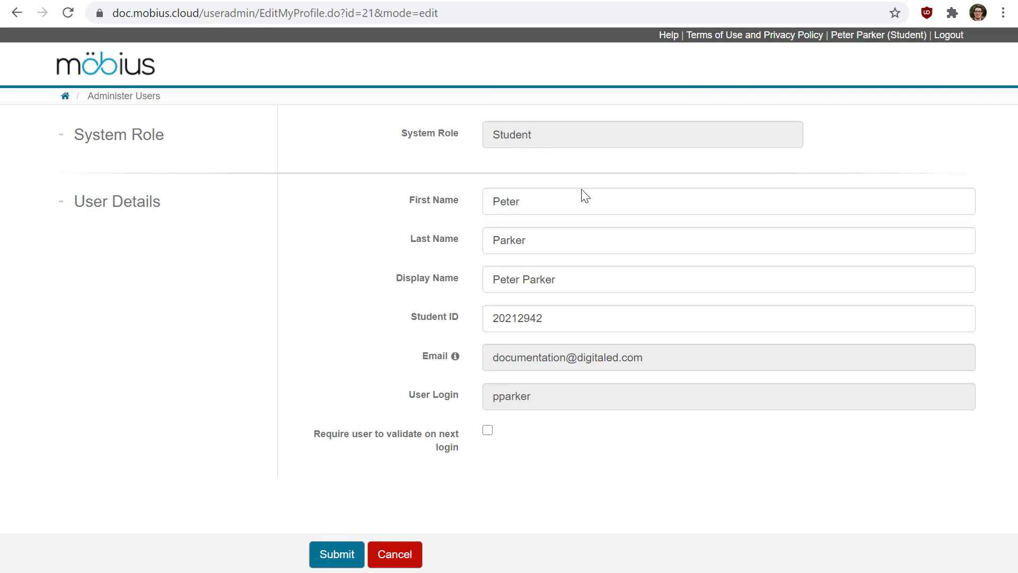
click(576, 202)
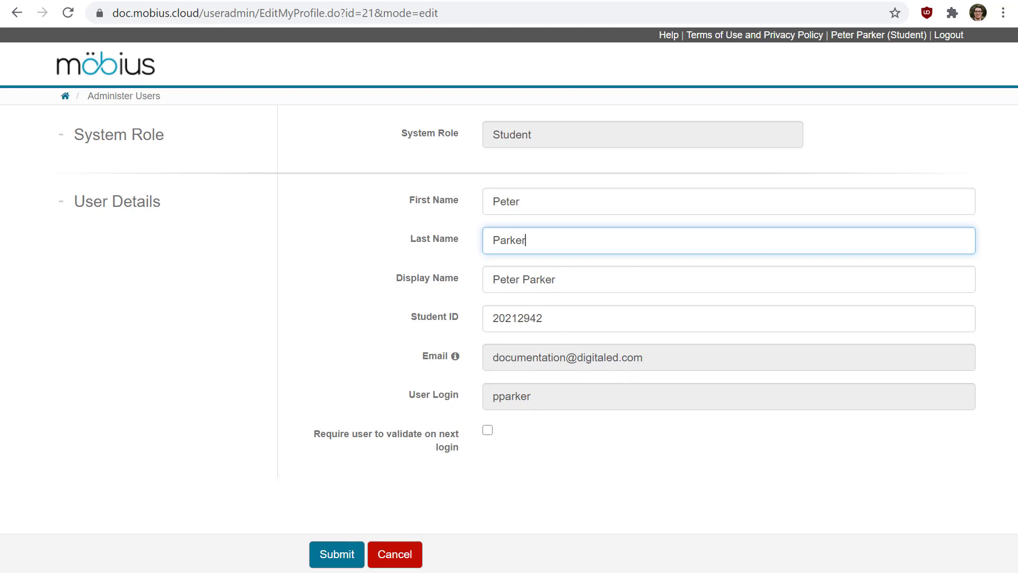
click(20, 16)
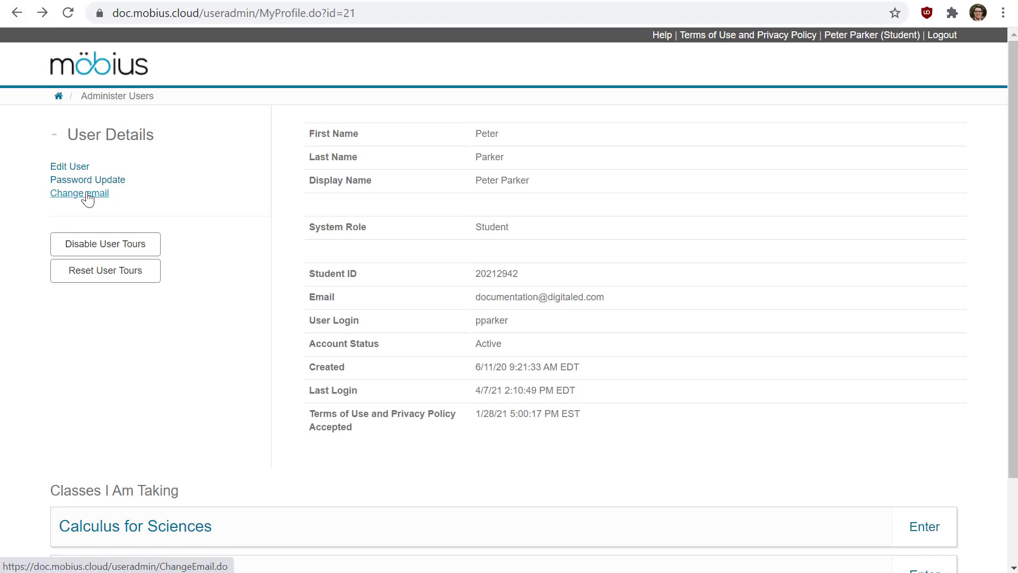
click(78, 169)
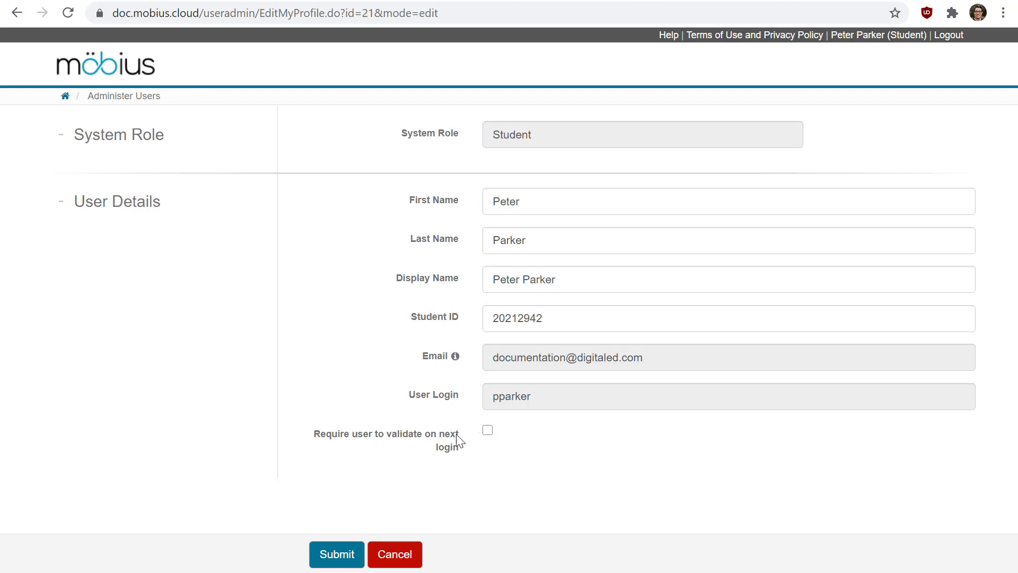
Submit the profile edit form with its original values unchanged.
click(344, 561)
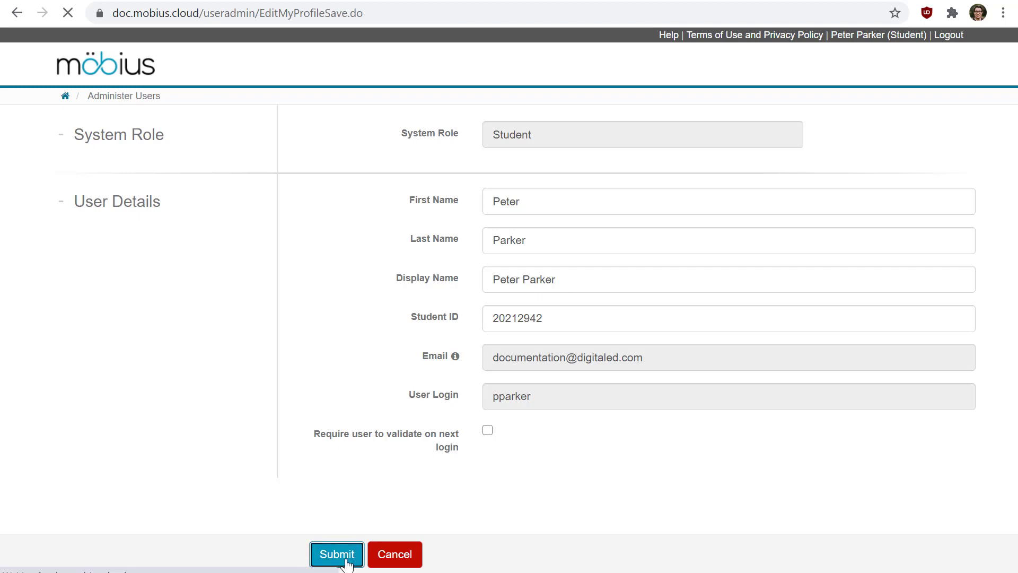